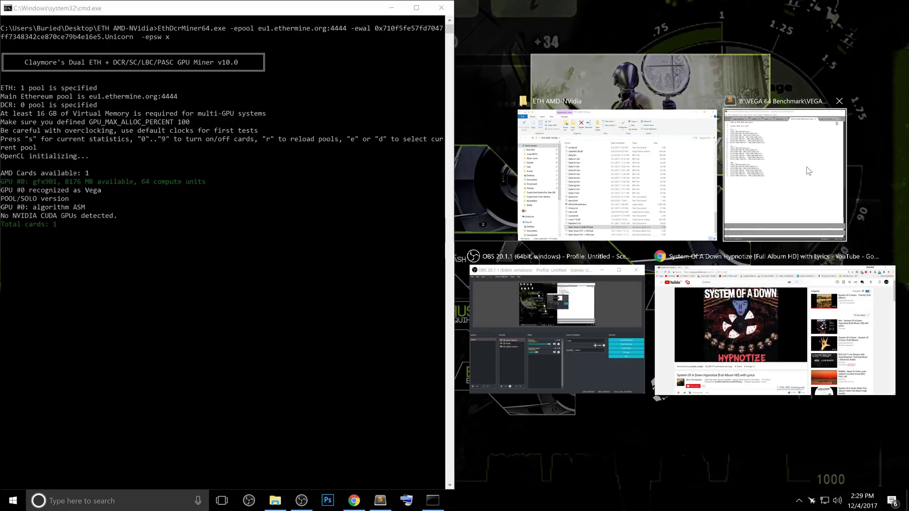
Move the cmd and Sublime Text windows aside to reveal Chrome's HotHardware article
click(796, 171)
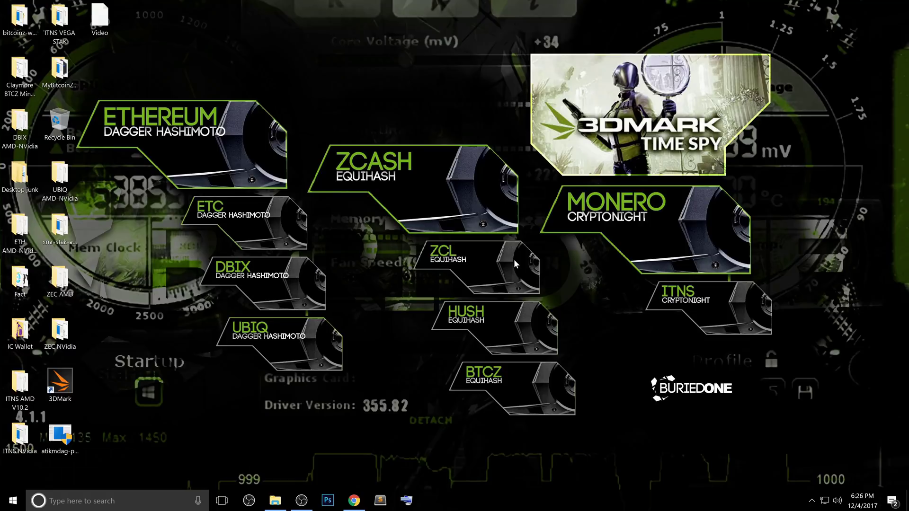
Bring the Chrome window with the HotHardware RX Vega 64 mining article to the front
click(353, 501)
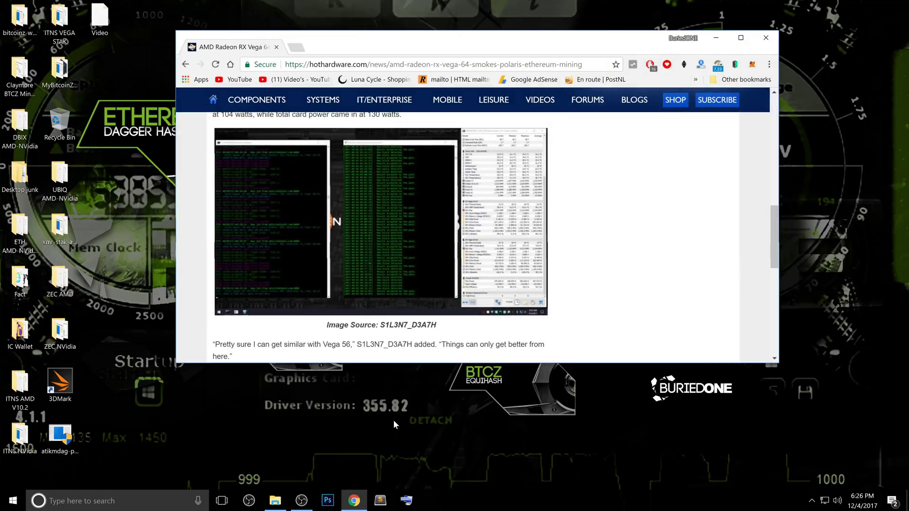
scroll(398, 284, up, 1)
scroll(398, 284, up, 3)
scroll(398, 284, up, 3)
scroll(398, 283, up, 1)
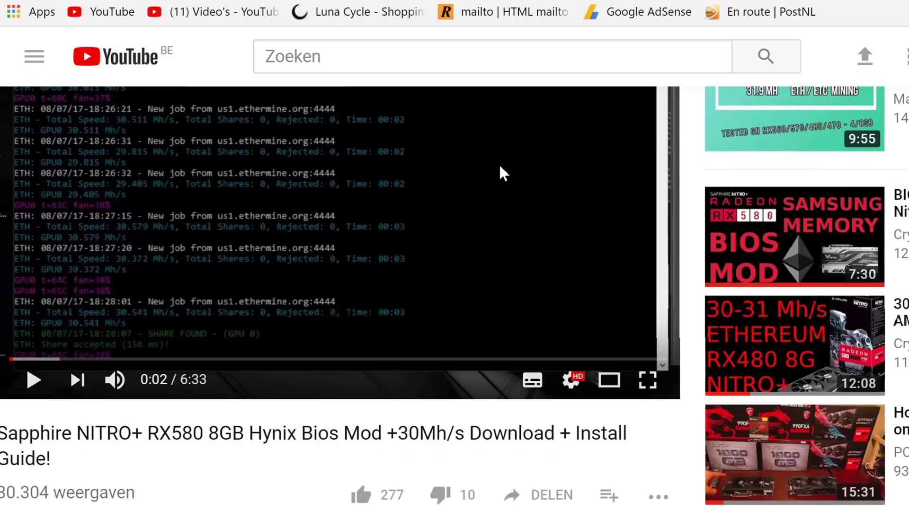
Open the screenshot of the miner consoles and Vega 64 sensor readings at full size
click(425, 193)
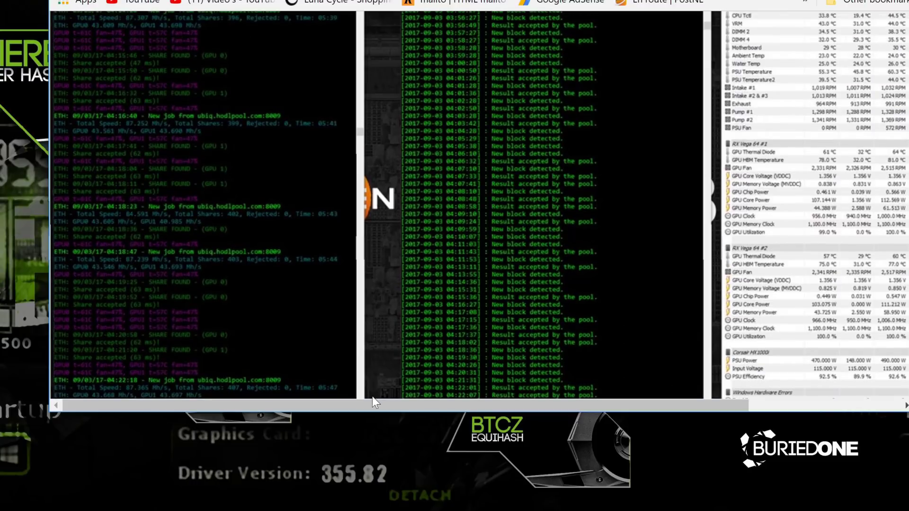
drag(366, 403, 509, 403)
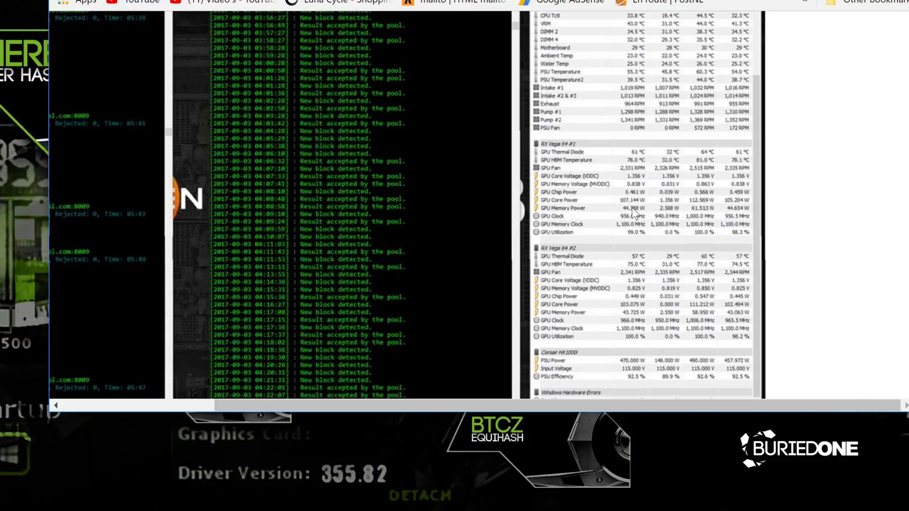
Highlight a reading in the Vega 64 HWiNFO sensor list, then shrink the screenshot to fit
drag(373, 267, 568, 267)
drag(654, 412, 469, 410)
click(419, 355)
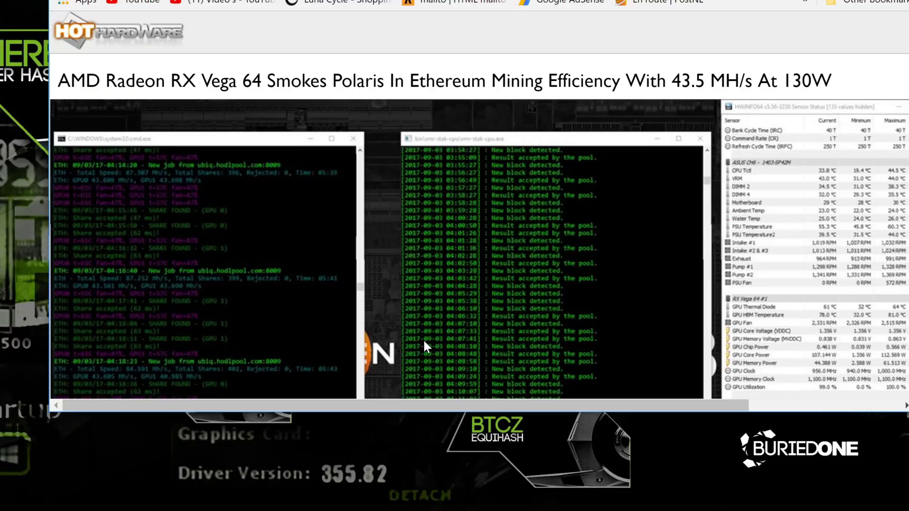